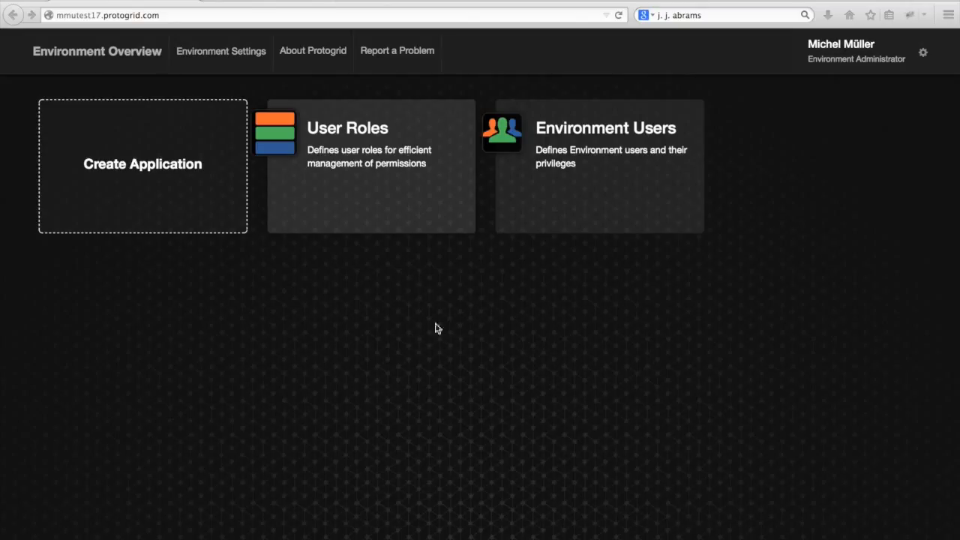
- Review the e-mail address and URL name fields of the free environment registration form on protogrid.com, and return to the environment overview
{"action": "left_click", "coordinate": [271, 1]}
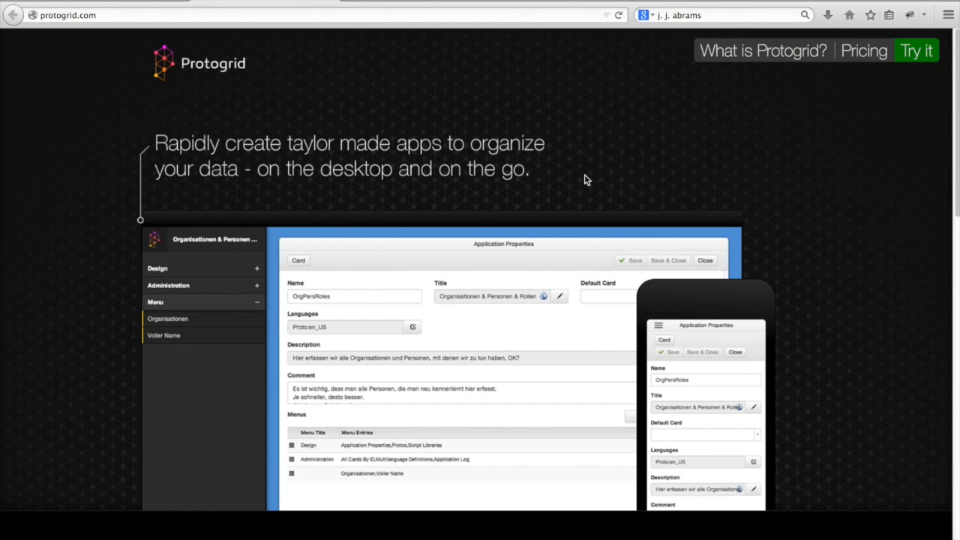
{"action": "scroll", "coordinate": [624, 201], "scroll_direction": "down", "scroll_amount": 5}
{"action": "scroll", "coordinate": [624, 201], "scroll_direction": "down", "scroll_amount": 7}
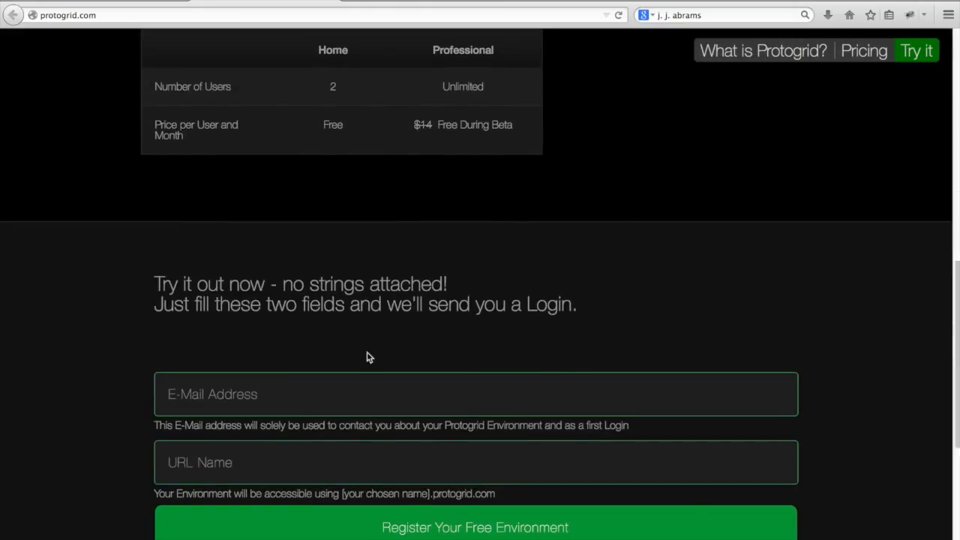
{"action": "left_click", "coordinate": [261, 387]}
{"action": "left_click", "coordinate": [228, 456]}
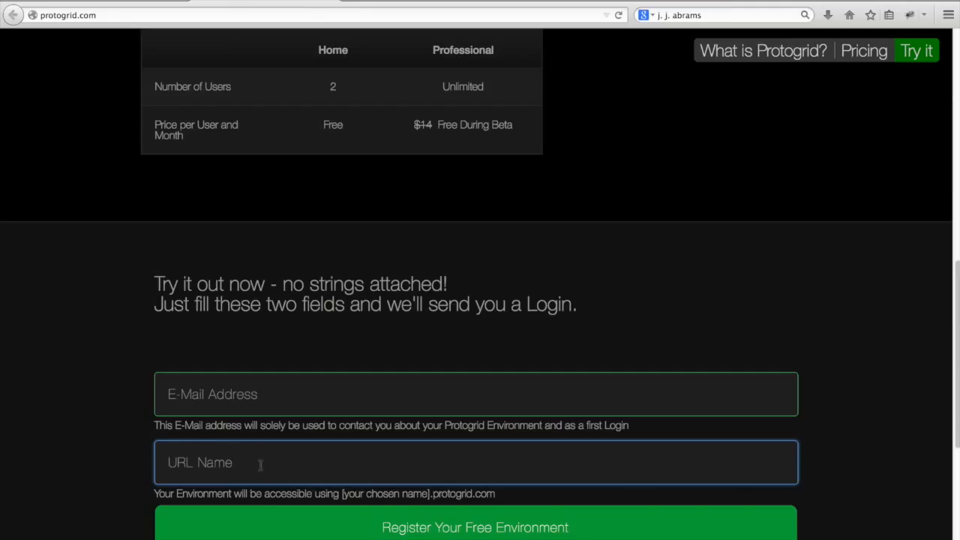
{"action": "left_click_drag", "start_coordinate": [341, 493], "coordinate": [503, 495]}
{"action": "left_click", "coordinate": [454, 459]}
{"action": "left_click", "coordinate": [139, 2]}
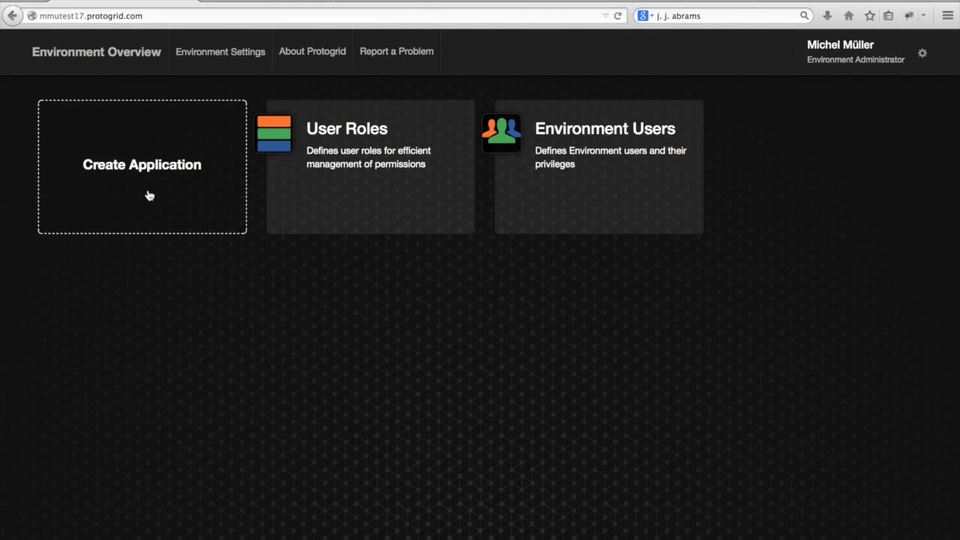
- Create a new application with the URL name moviecollection and the title Movie Collection
{"action": "left_click", "coordinate": [146, 193]}
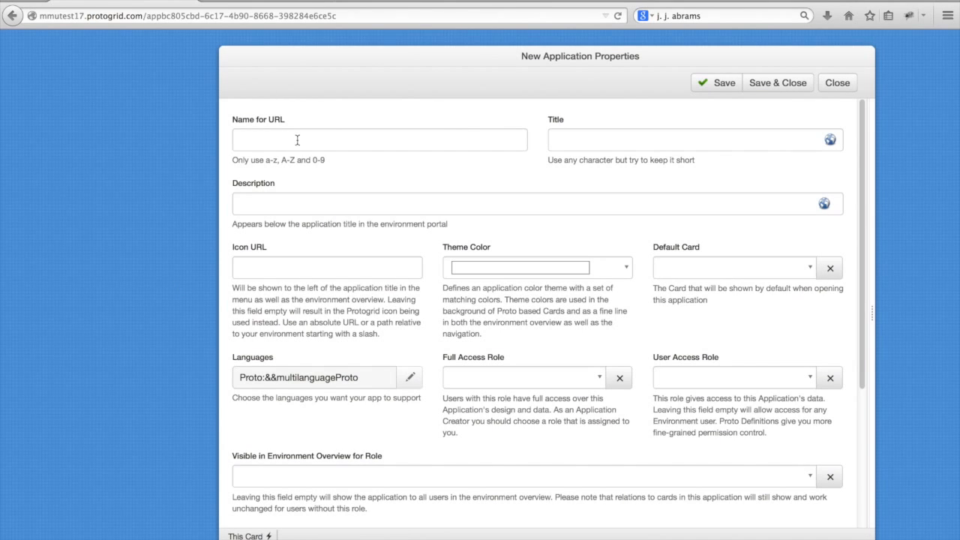
{"action": "left_click", "coordinate": [297, 140]}
{"action": "type", "text": "mo"}
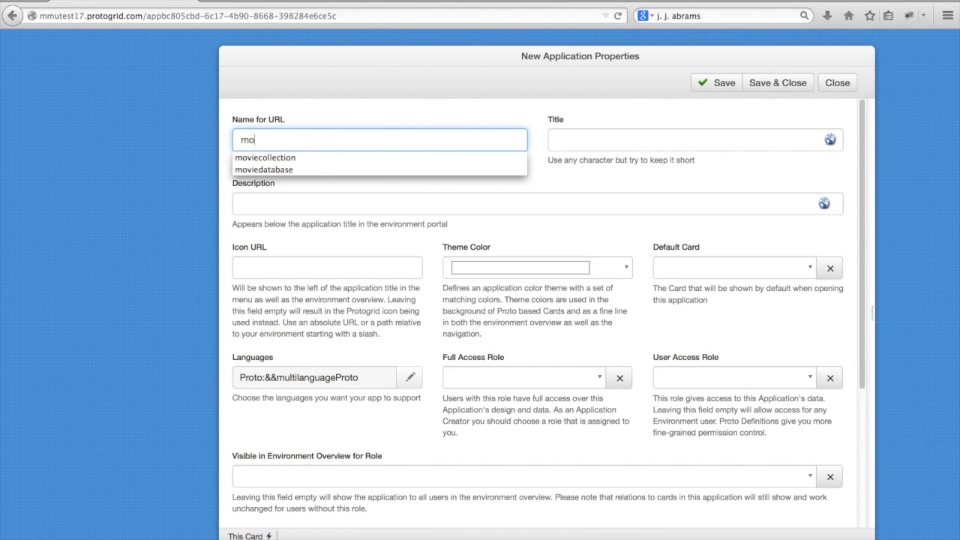
{"action": "key", "text": "Down"}
{"action": "key", "text": "Return"}
{"action": "key", "text": "Tab"}
{"action": "type", "text": "Mo"}
{"action": "key", "text": "BackSpace"}
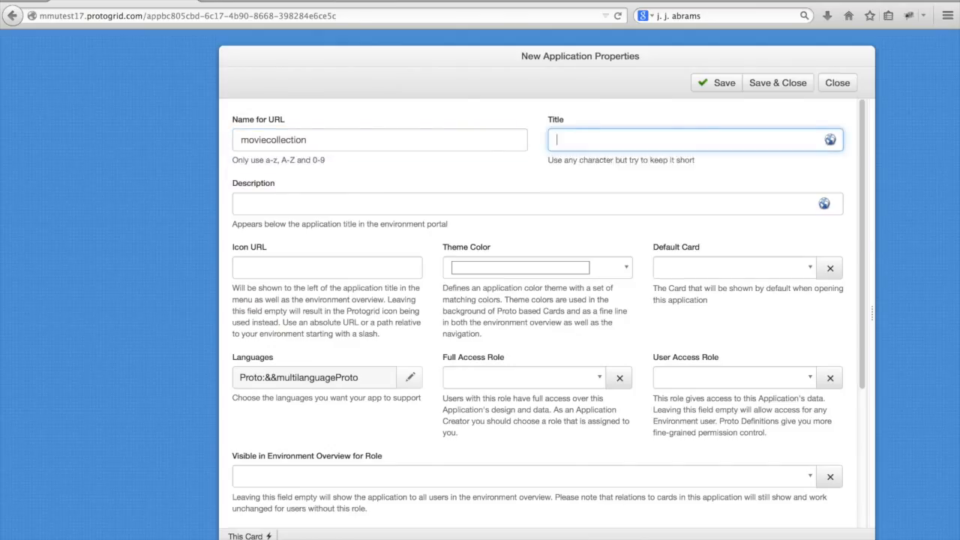
{"action": "key", "text": "Down"}
{"action": "key", "text": "Return"}
- Set the application's theme color to dark blue
{"action": "left_click", "coordinate": [528, 272]}
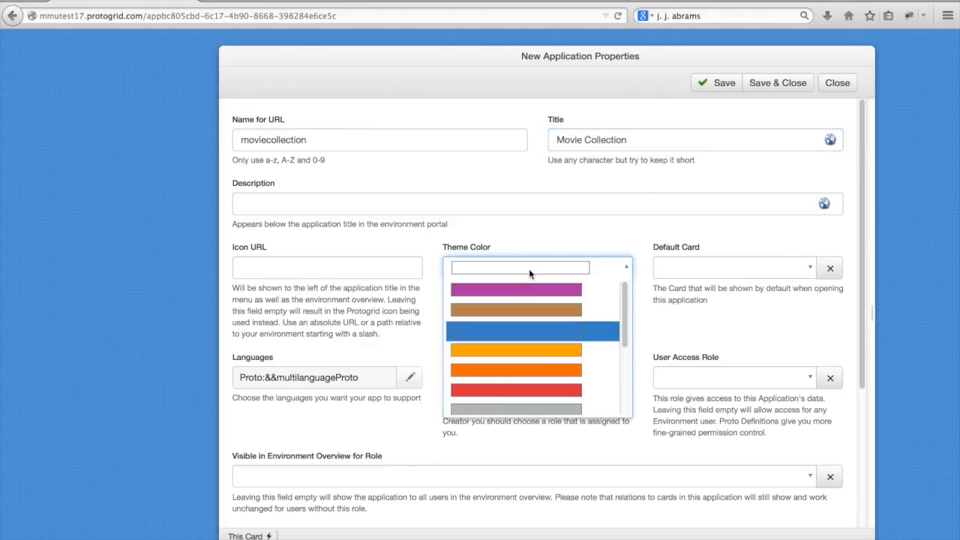
{"action": "scroll", "coordinate": [529, 332], "scroll_direction": "down", "scroll_amount": 3}
{"action": "left_click", "coordinate": [529, 332]}
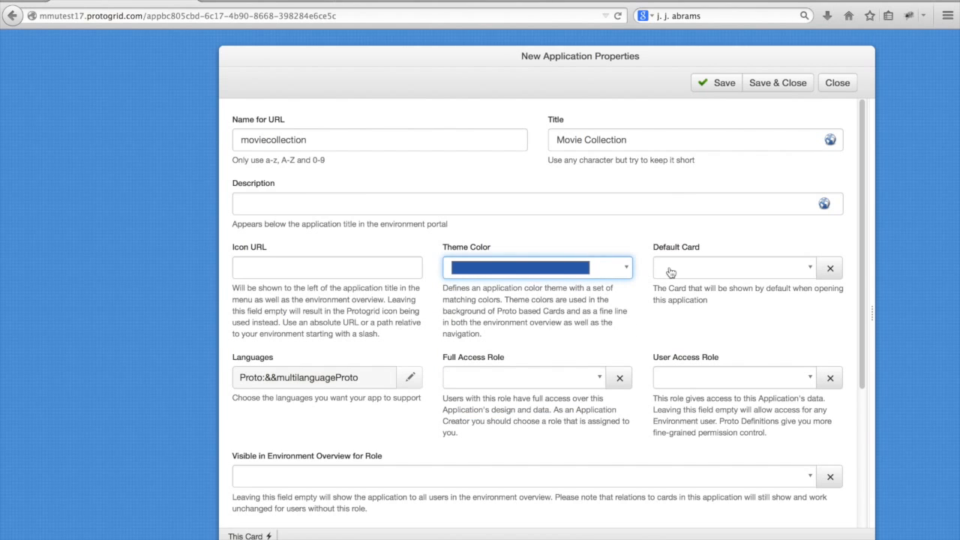
- Give the &&systemRole role full access to the application and save its properties
{"action": "scroll", "coordinate": [550, 185], "scroll_direction": "down", "scroll_amount": 2}
{"action": "scroll", "coordinate": [534, 207], "scroll_direction": "down", "scroll_amount": 2}
{"action": "left_click", "coordinate": [536, 250]}
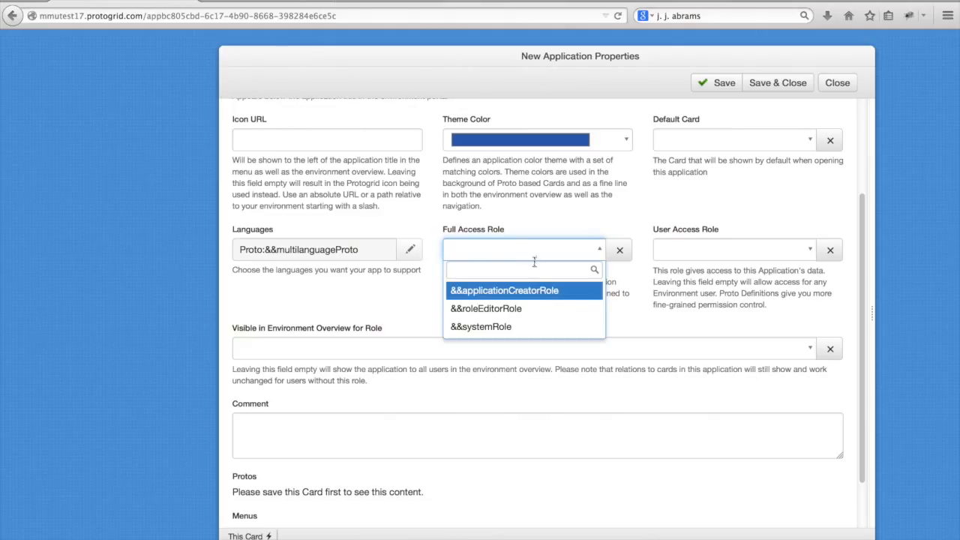
{"action": "left_click", "coordinate": [536, 328]}
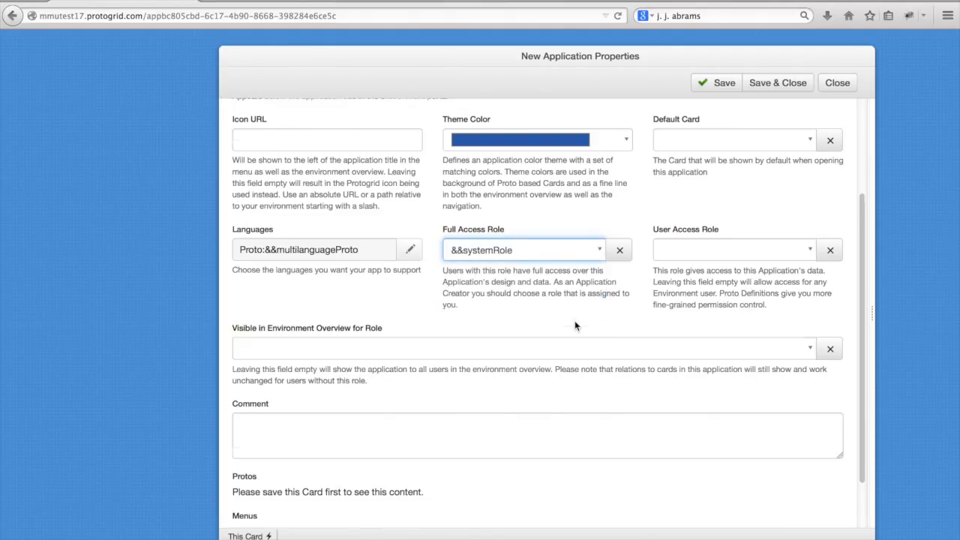
{"action": "scroll", "coordinate": [574, 323], "scroll_direction": "down", "scroll_amount": 1}
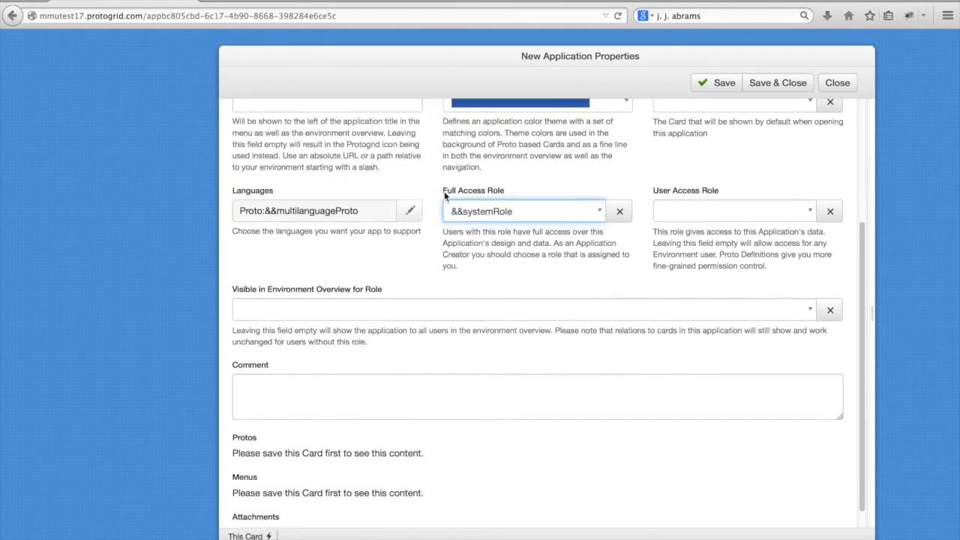
{"action": "left_click", "coordinate": [643, 238]}
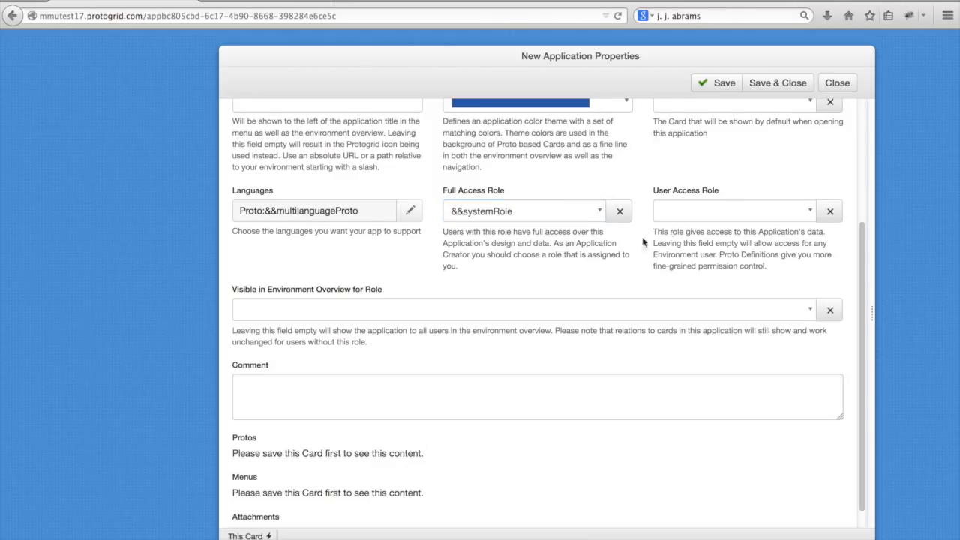
{"action": "left_click", "coordinate": [717, 83]}
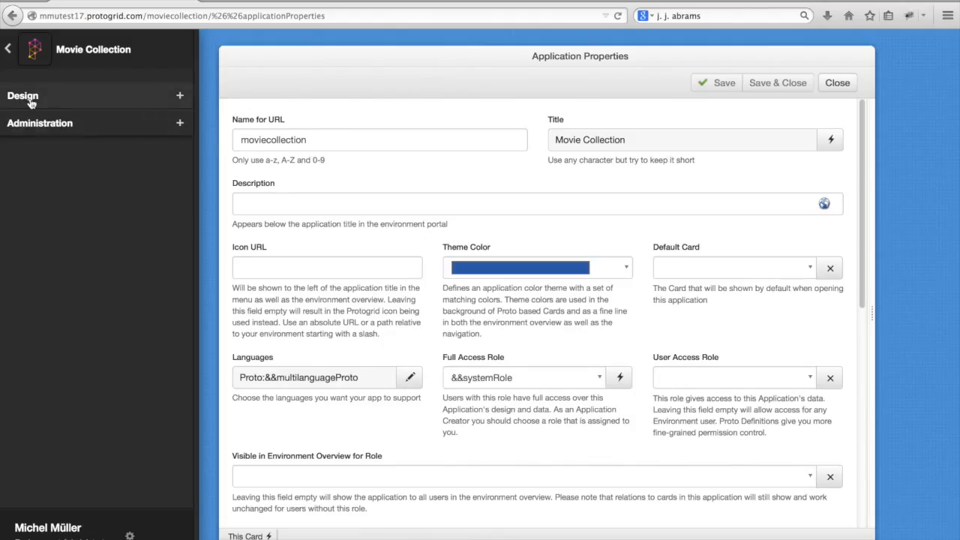
- Expand the application's Design and Administration sections and start a new Proto definition named Director
{"action": "left_click", "coordinate": [30, 100]}
{"action": "left_click", "coordinate": [45, 232]}
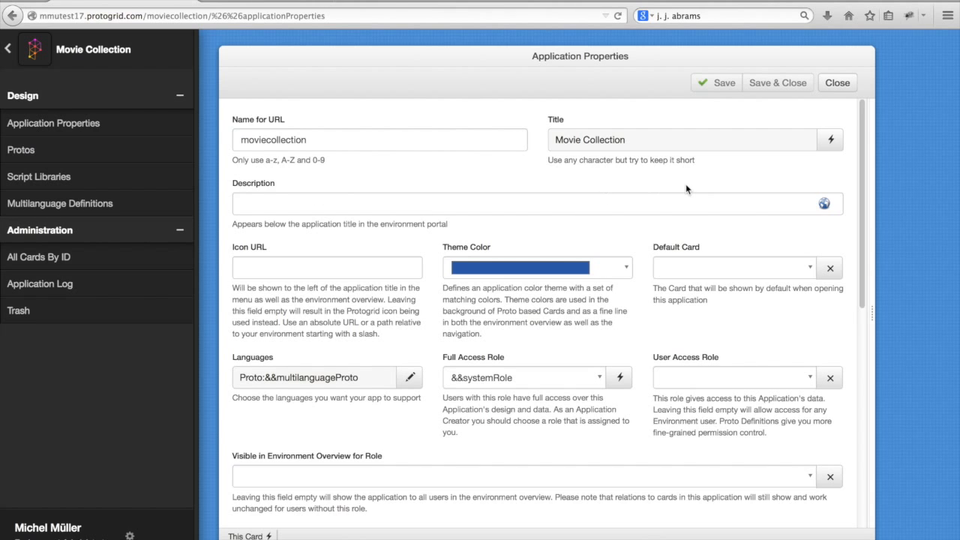
{"action": "scroll", "coordinate": [686, 189], "scroll_direction": "down", "scroll_amount": 10}
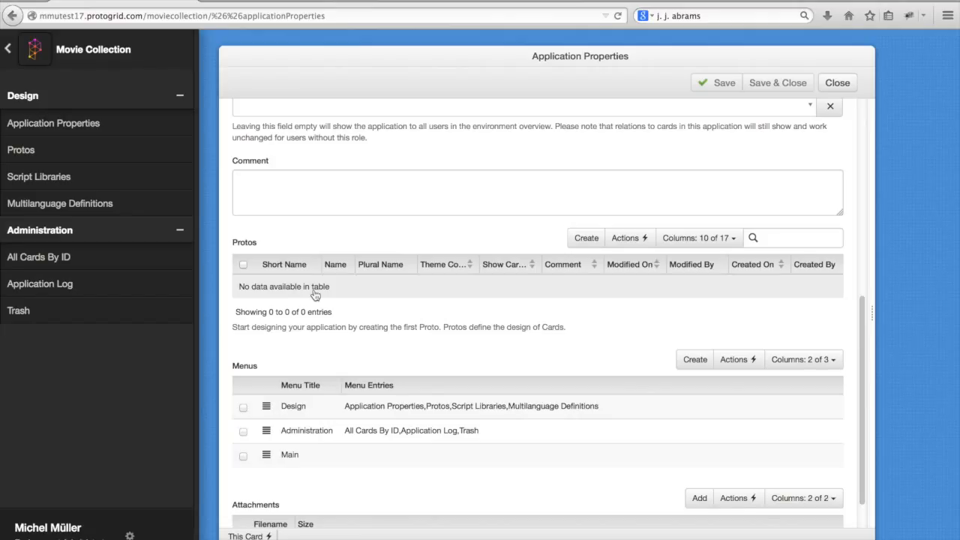
{"action": "left_click", "coordinate": [581, 238]}
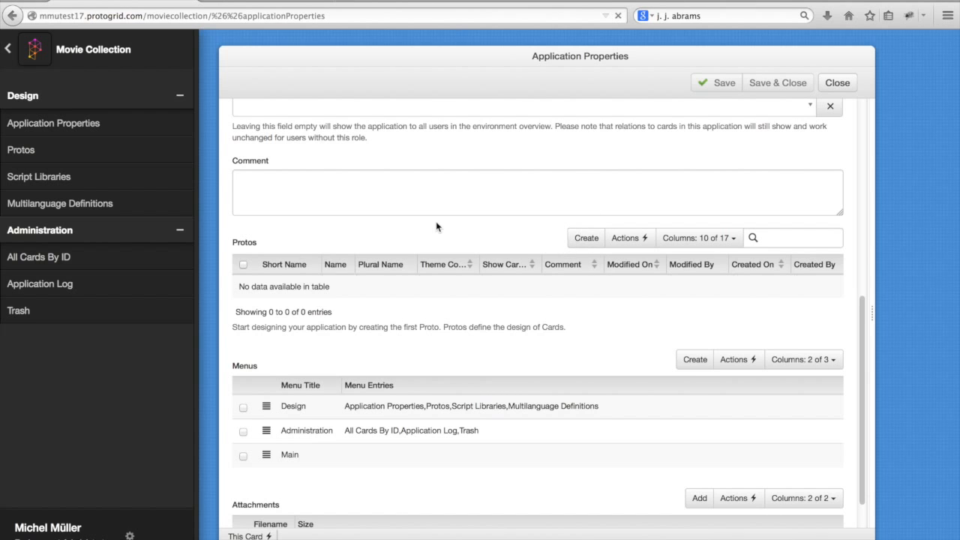
{"action": "type", "text": "director"}
{"action": "key", "text": "Tab"}
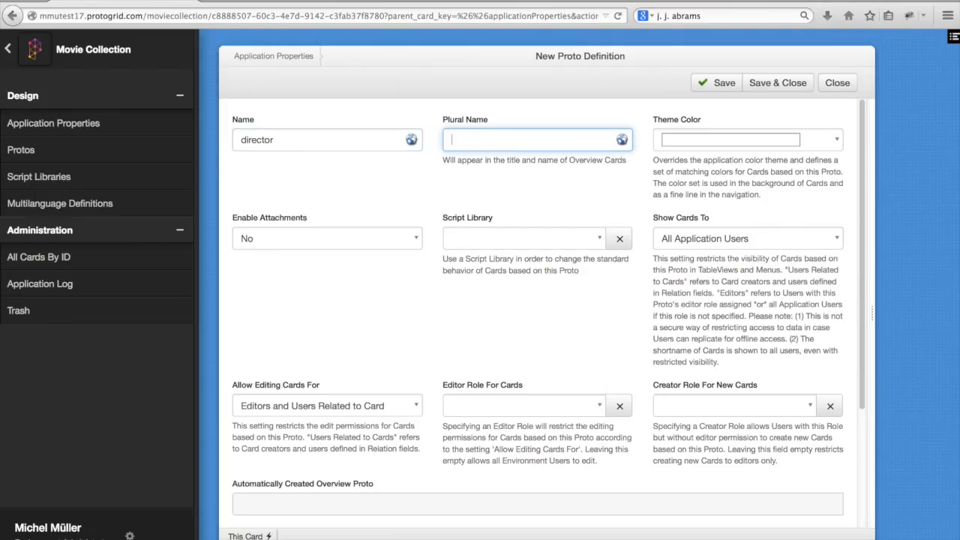
{"action": "left_click", "coordinate": [244, 141]}
{"action": "key", "text": "BackSpace"}
{"action": "type", "text": "D"}
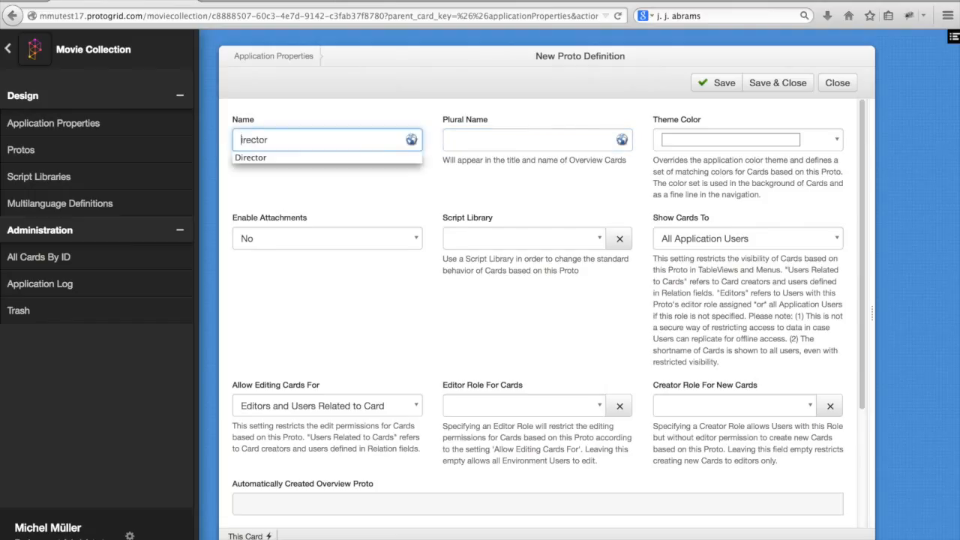
- Set the Proto's plural name to Directors, leave its other settings at their defaults and save it
{"action": "left_click", "coordinate": [458, 139]}
{"action": "type", "text": "Directors"}
{"action": "key", "text": "Down"}
{"action": "key", "text": "Tab"}
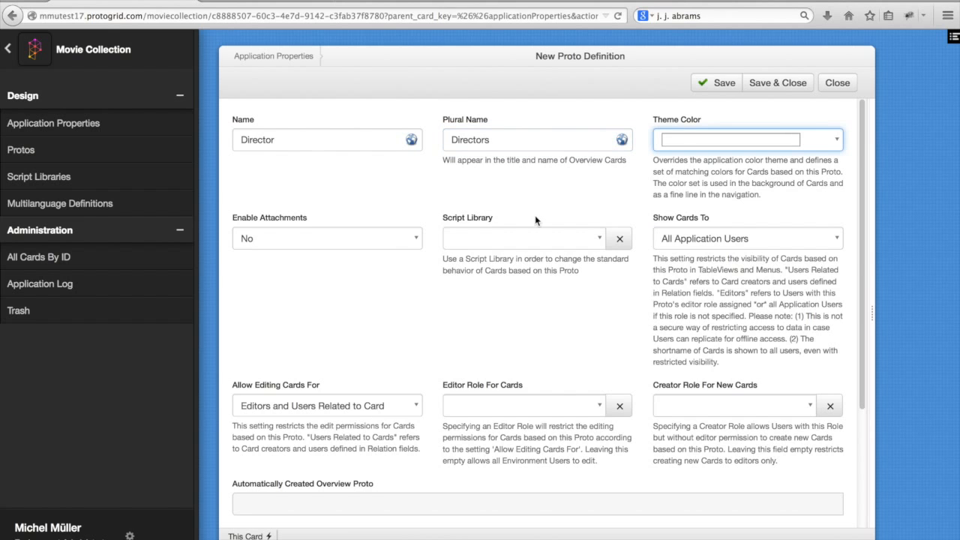
{"action": "scroll", "coordinate": [627, 200], "scroll_direction": "up", "scroll_amount": 1}
{"action": "scroll", "coordinate": [655, 176], "scroll_direction": "down", "scroll_amount": 3}
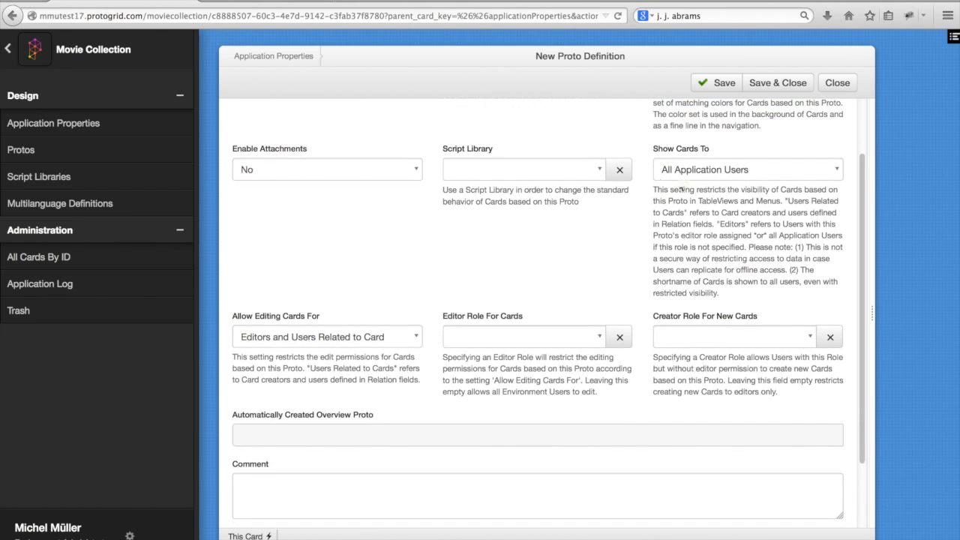
{"action": "scroll", "coordinate": [555, 198], "scroll_direction": "down", "scroll_amount": 2}
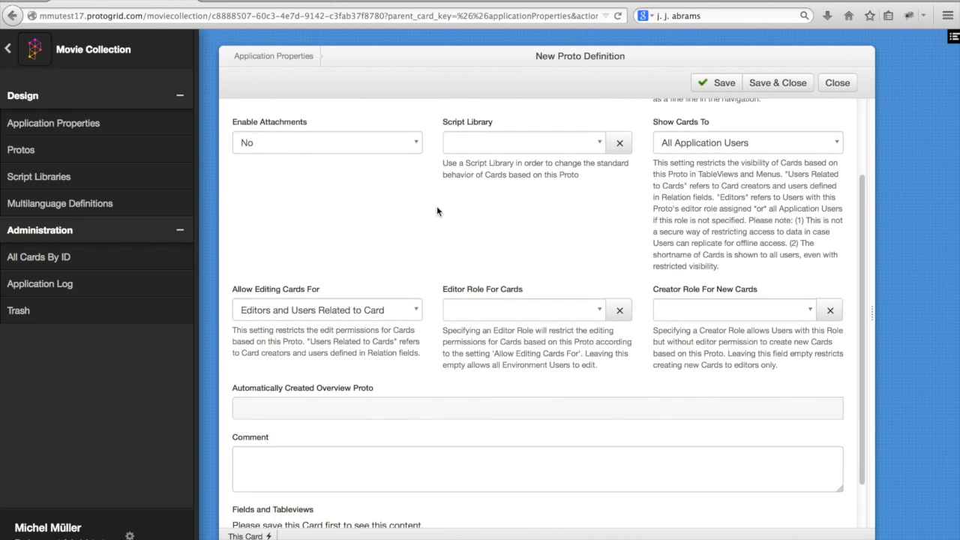
{"action": "scroll", "coordinate": [437, 210], "scroll_direction": "down", "scroll_amount": 1}
{"action": "left_click", "coordinate": [720, 85]}
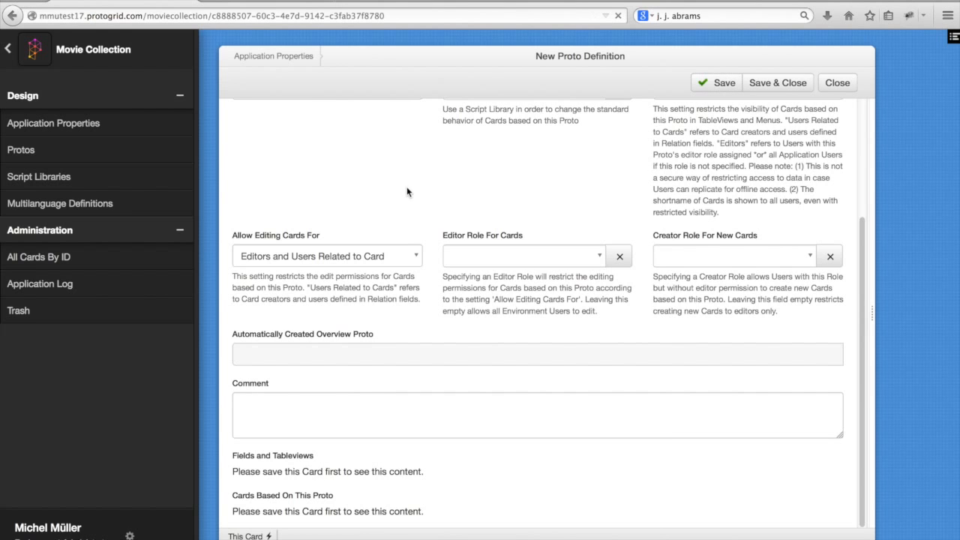
- Add a text field definition labelled Name to the Director Proto and save it
{"action": "scroll", "coordinate": [539, 215], "scroll_direction": "down", "scroll_amount": 5}
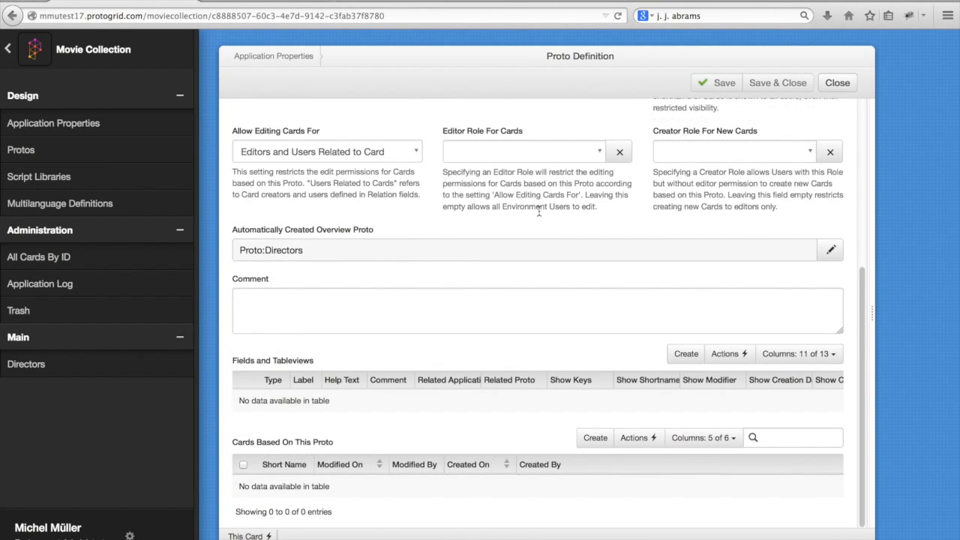
{"action": "left_click", "coordinate": [686, 354]}
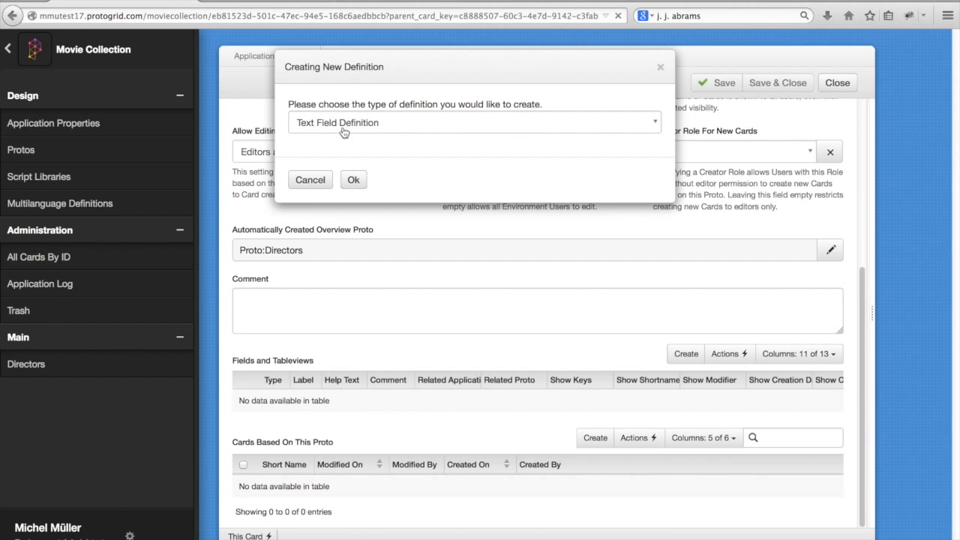
{"action": "type", "text": "Name"}
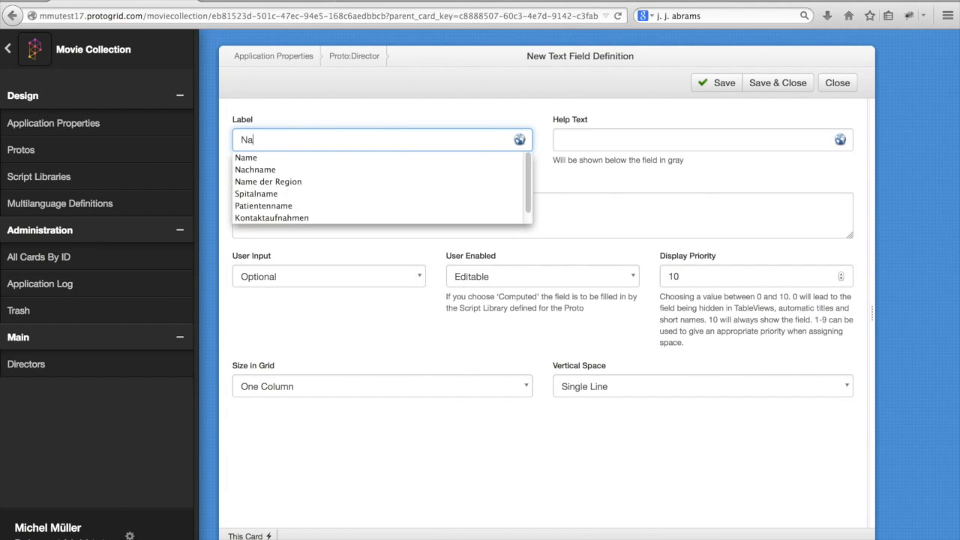
{"action": "left_click", "coordinate": [293, 158]}
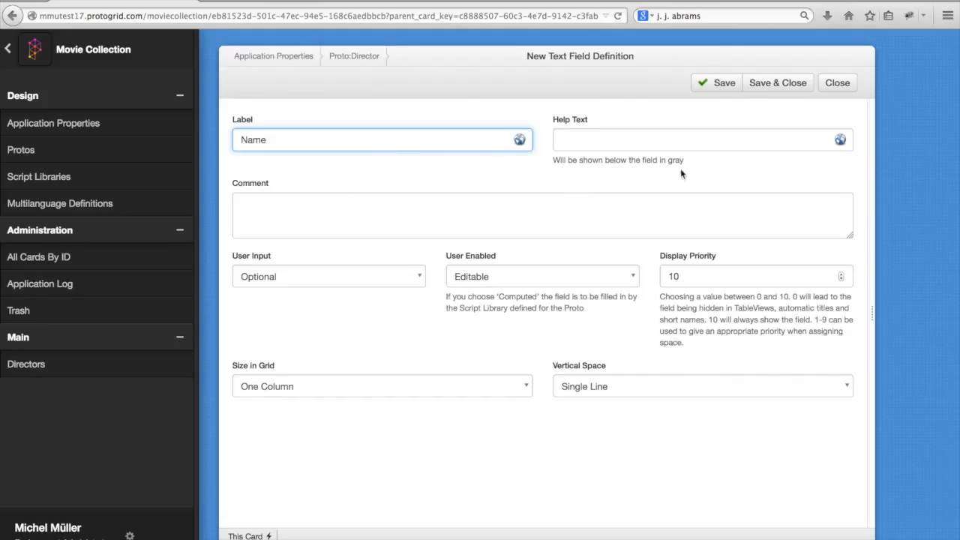
{"action": "left_click", "coordinate": [767, 89]}
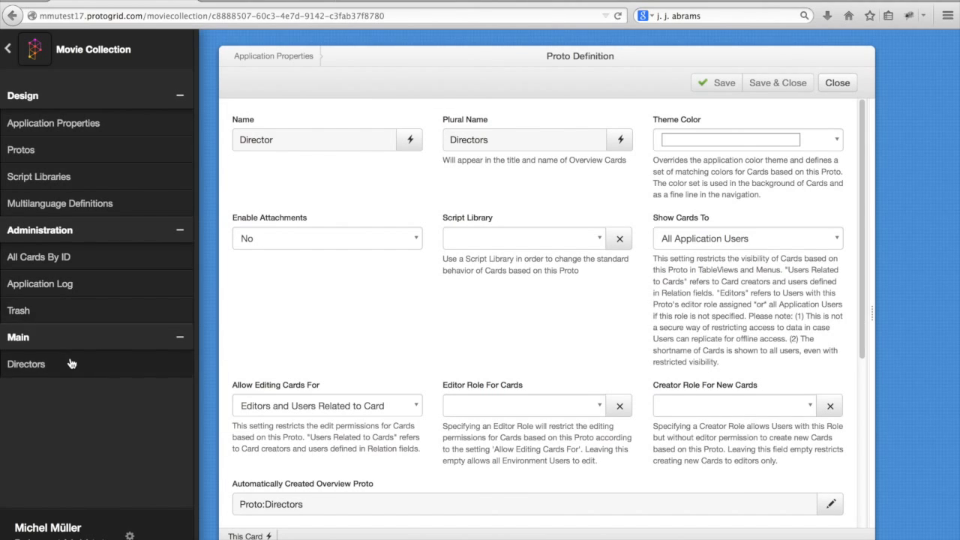
- Create and save two director cards in the Directors overview, one named Steven Spielberg and one named George Lucas
{"action": "left_click", "coordinate": [70, 364]}
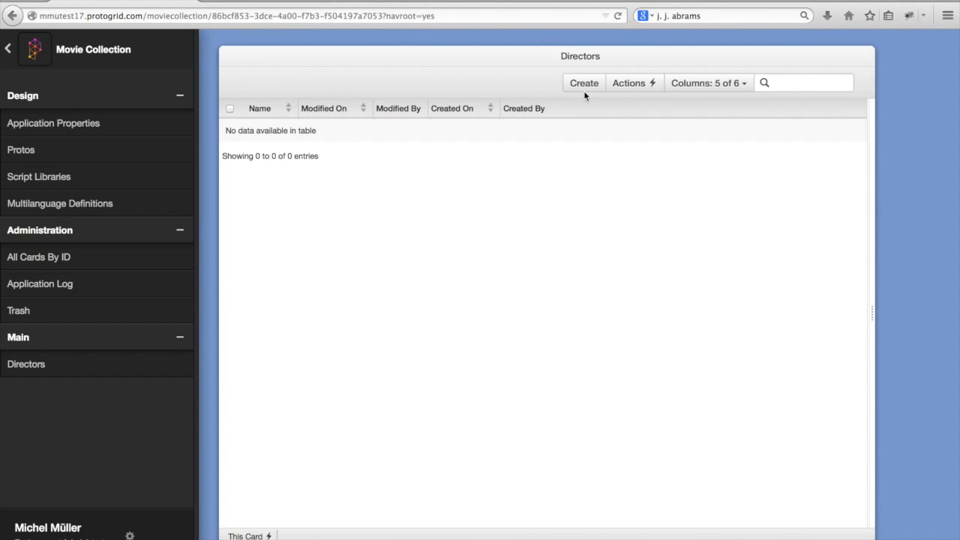
{"action": "left_click", "coordinate": [584, 85]}
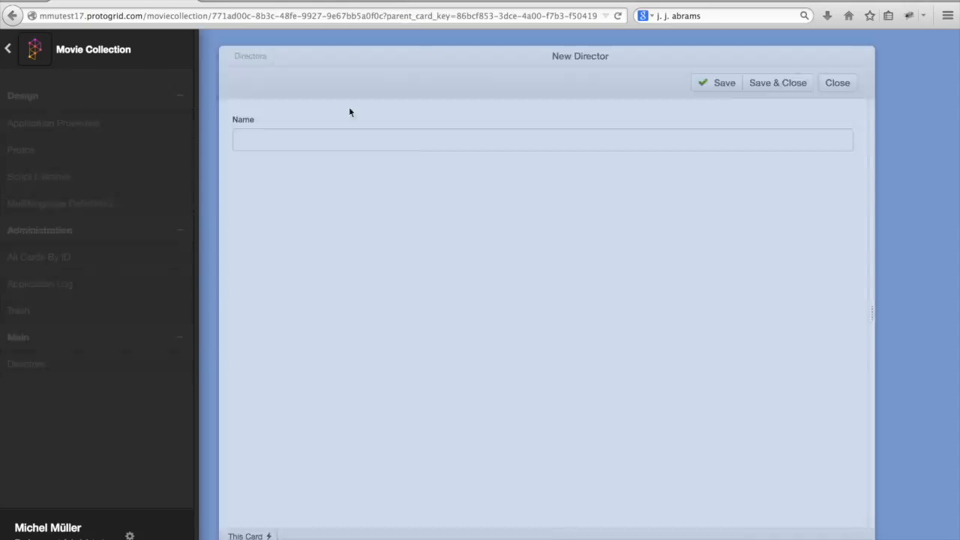
{"action": "left_click", "coordinate": [304, 136]}
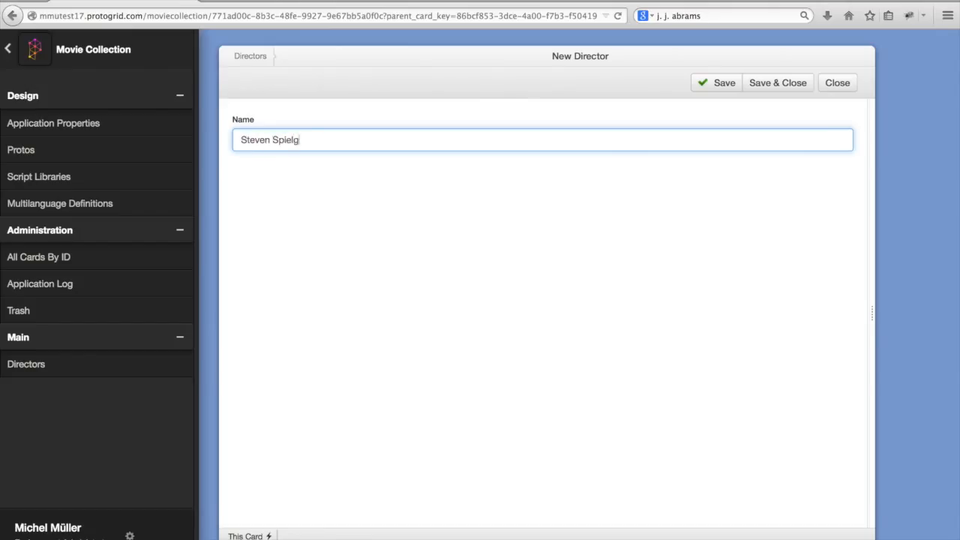
{"action": "left_click", "coordinate": [776, 90]}
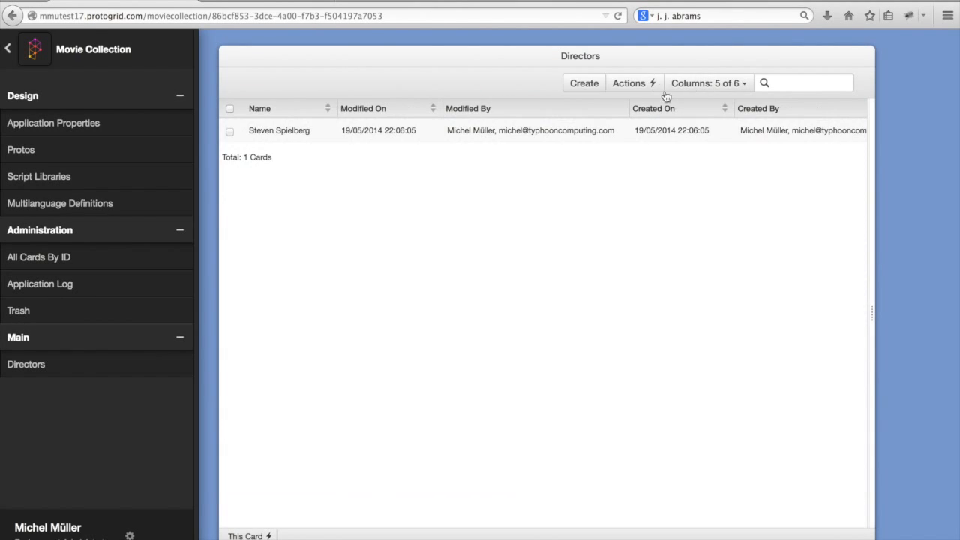
{"action": "left_click", "coordinate": [582, 84]}
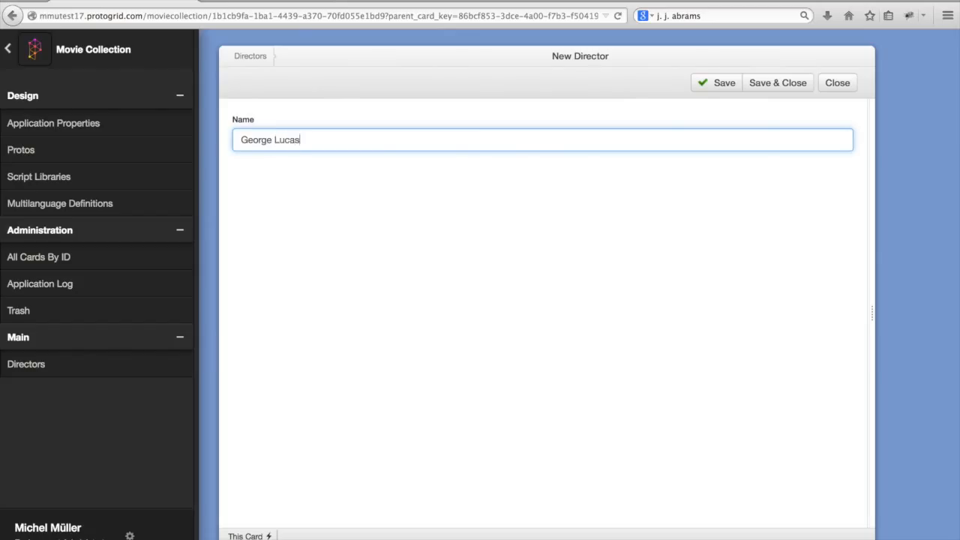
{"action": "left_click", "coordinate": [761, 84]}
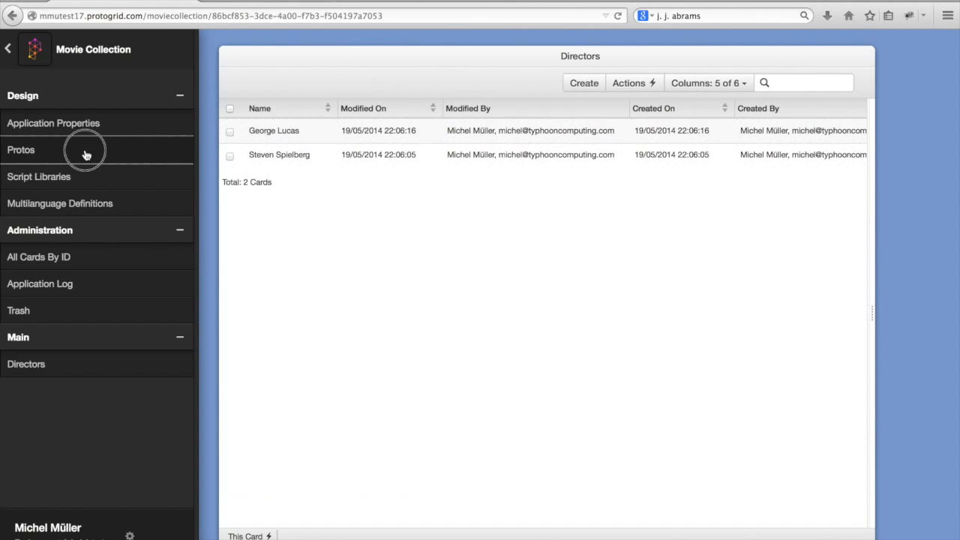
- Open the overview of Protos and collapse the navigation's Design and Administration sections
{"action": "left_click", "coordinate": [85, 152]}
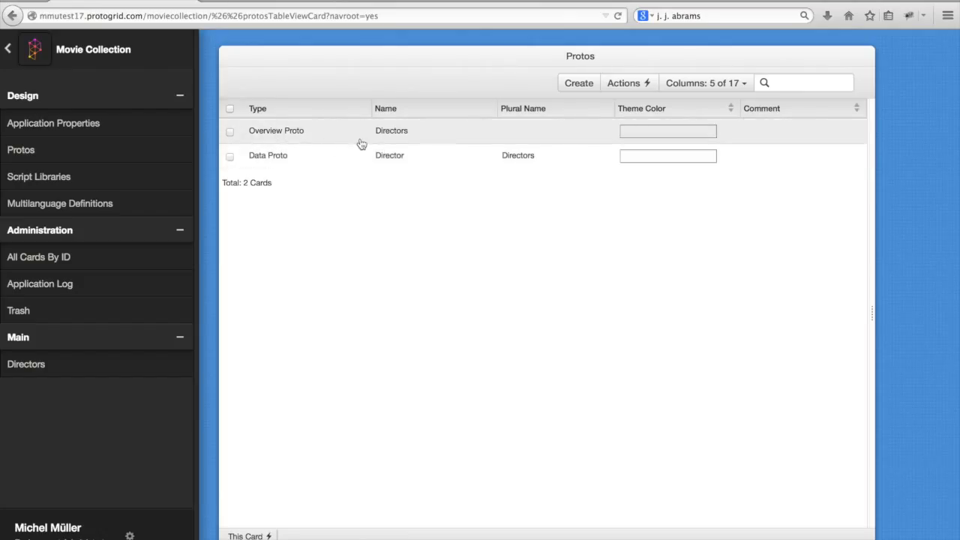
{"action": "left_click", "coordinate": [71, 229]}
{"action": "left_click", "coordinate": [65, 104]}
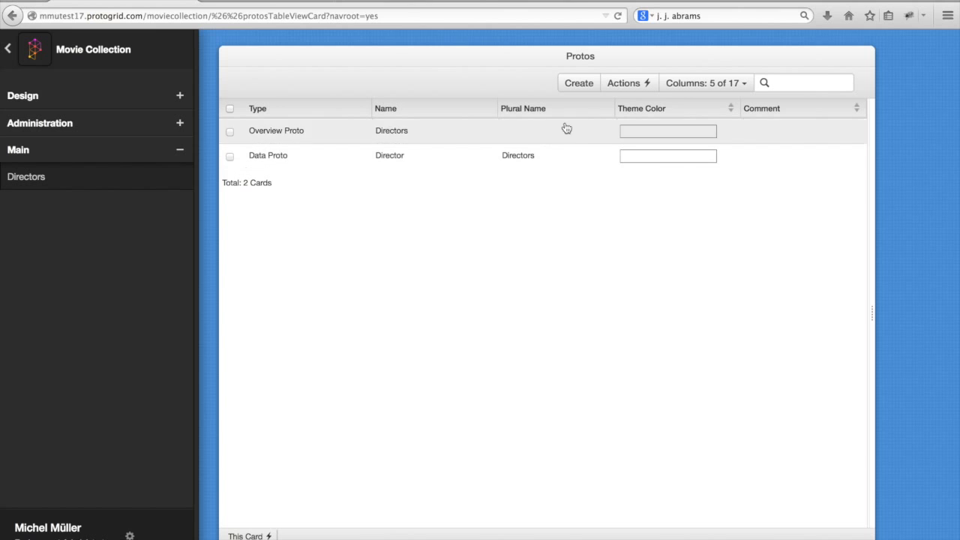
- Create a new Proto definition named Film with the plural name Films, keep the other defaults and save it
{"action": "left_click", "coordinate": [585, 85]}
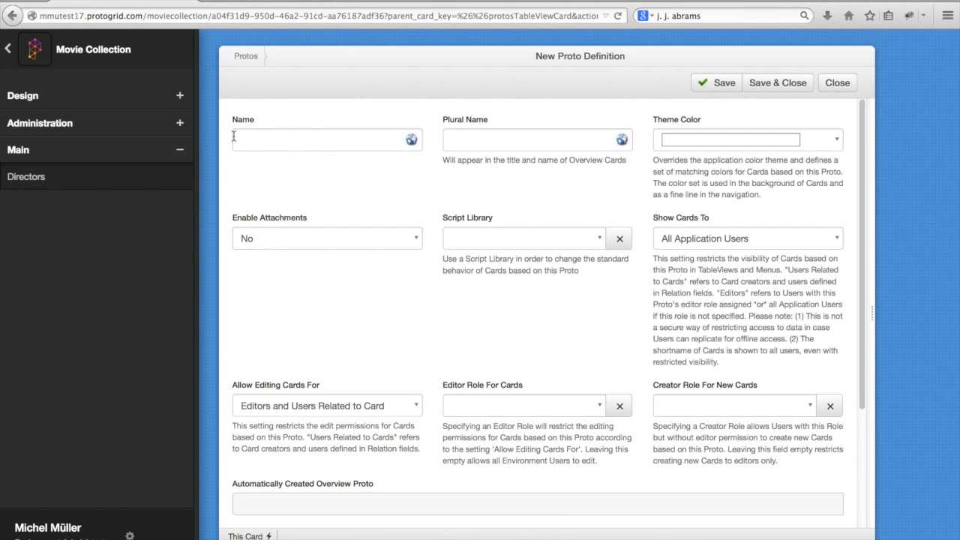
{"action": "type", "text": "Film"}
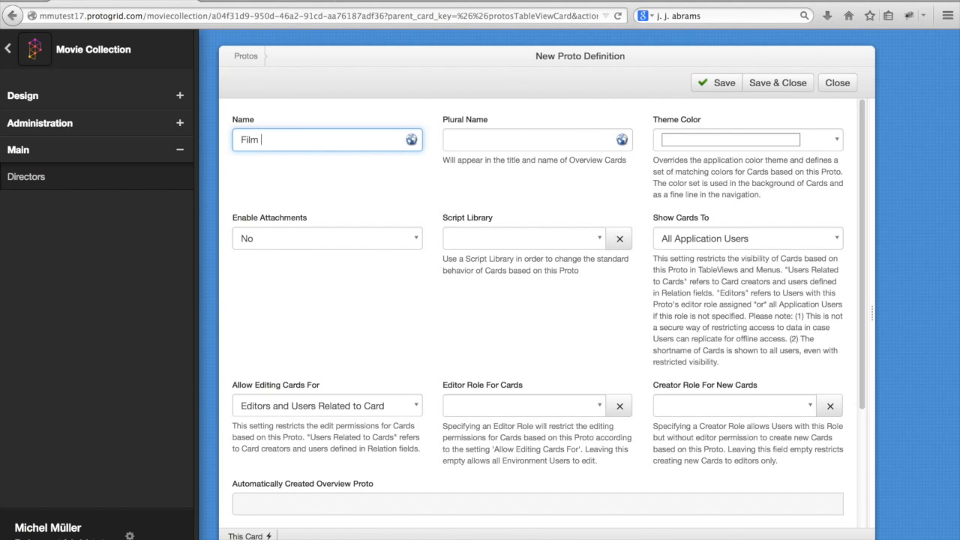
{"action": "key", "text": "Tab"}
{"action": "type", "text": "Films"}
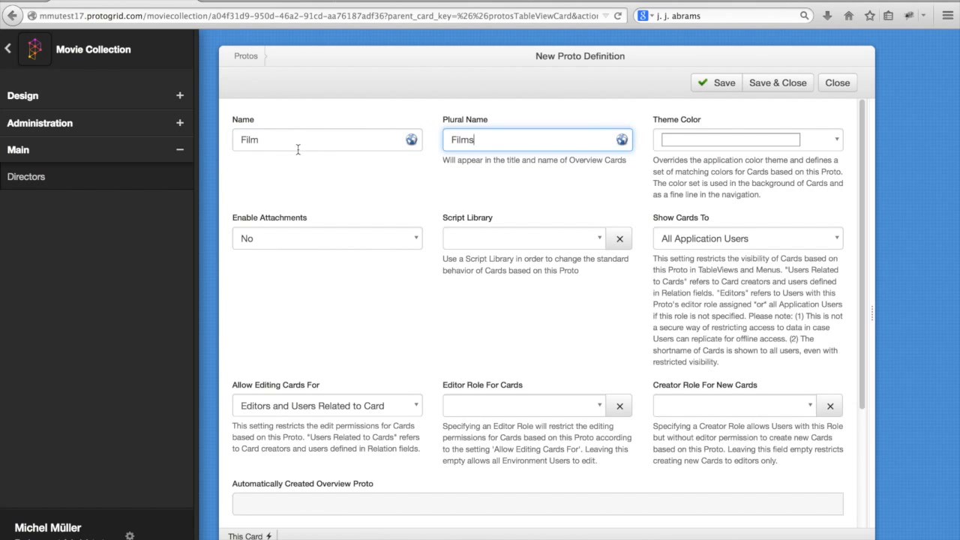
{"action": "scroll", "coordinate": [662, 194], "scroll_direction": "down", "scroll_amount": 1}
{"action": "scroll", "coordinate": [579, 218], "scroll_direction": "down", "scroll_amount": 2}
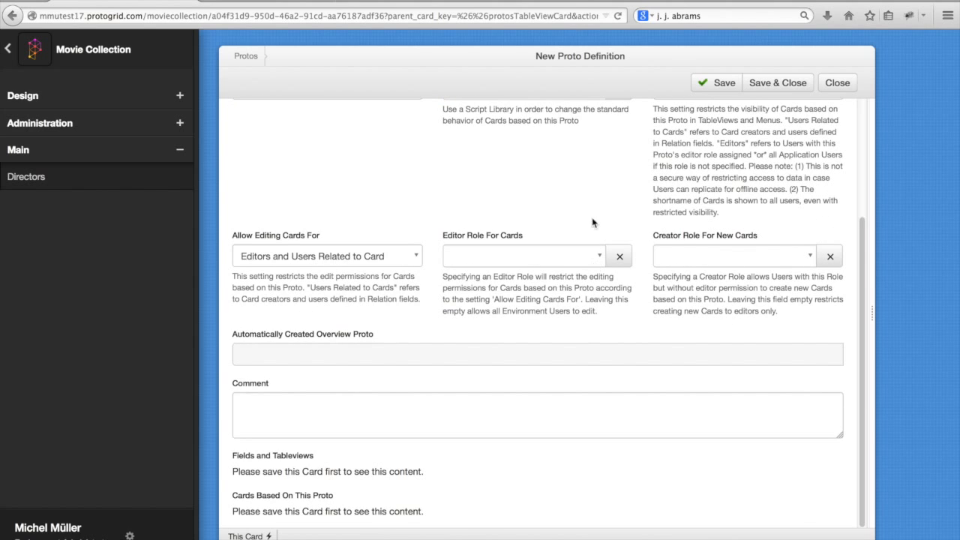
{"action": "left_click", "coordinate": [709, 83]}
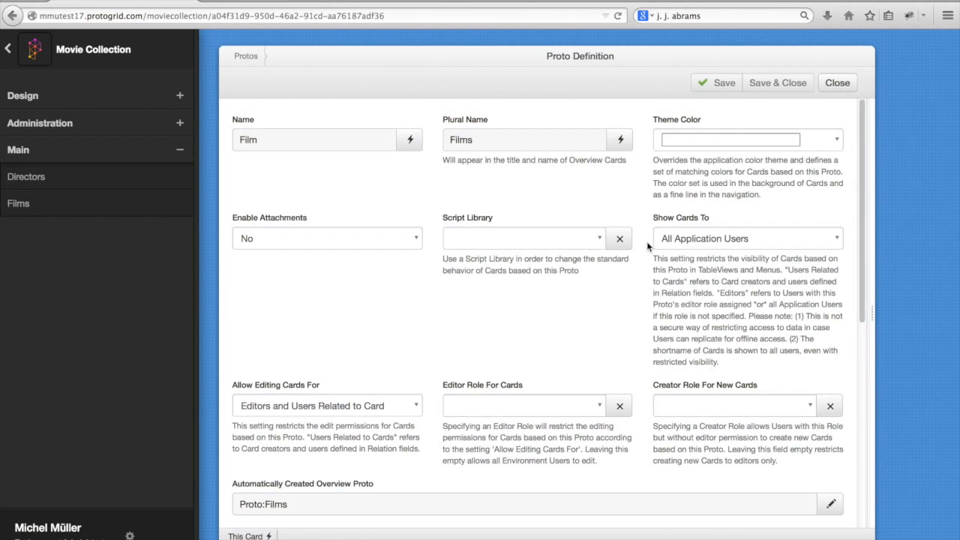
- Add a text field definition labelled Title to the Film Proto and save it
{"action": "scroll", "coordinate": [647, 247], "scroll_direction": "down", "scroll_amount": 5}
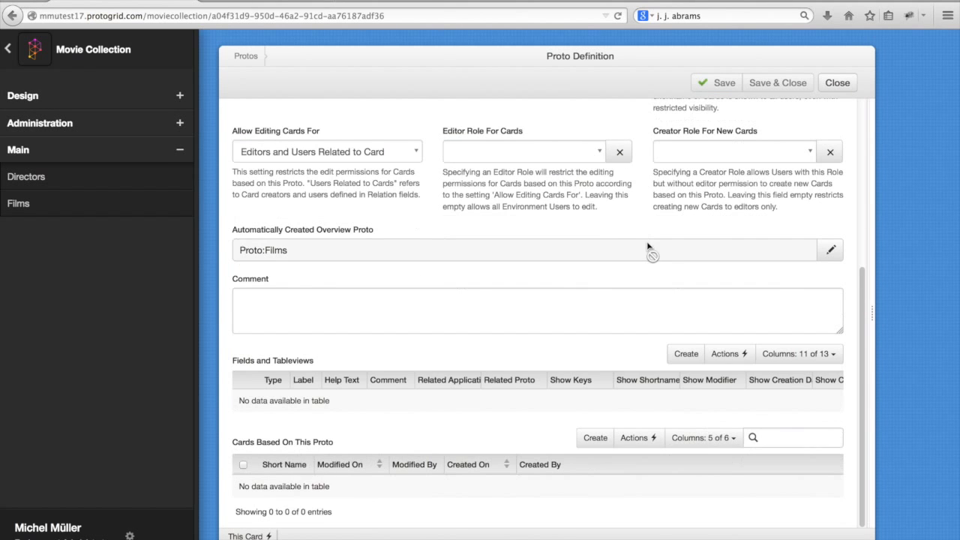
{"action": "left_click", "coordinate": [684, 355]}
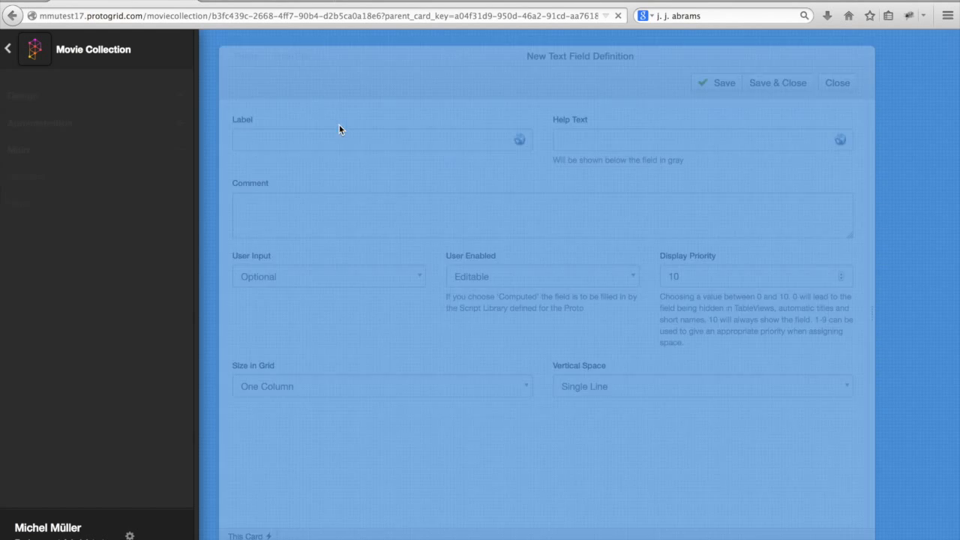
{"action": "left_click", "coordinate": [314, 137]}
{"action": "type", "text": "Title"}
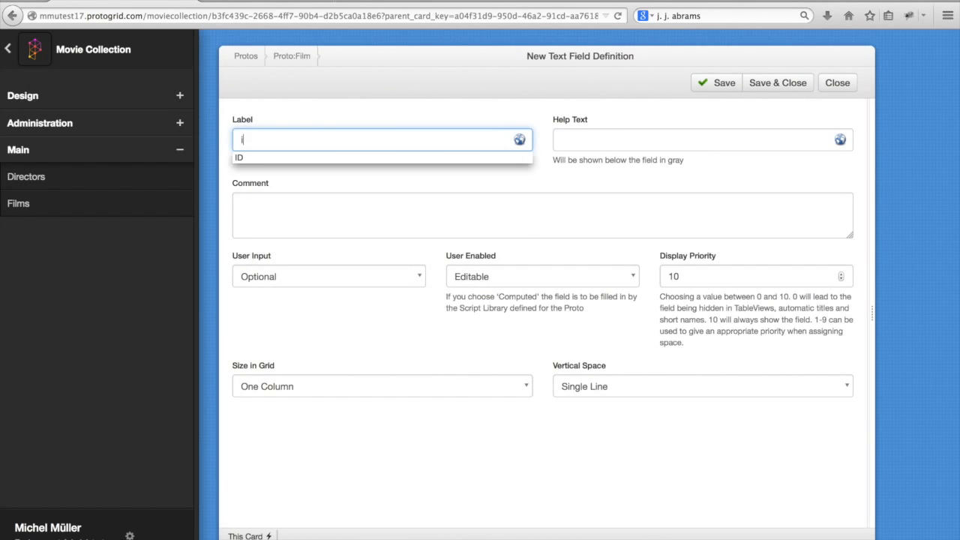
{"action": "left_click", "coordinate": [786, 79]}
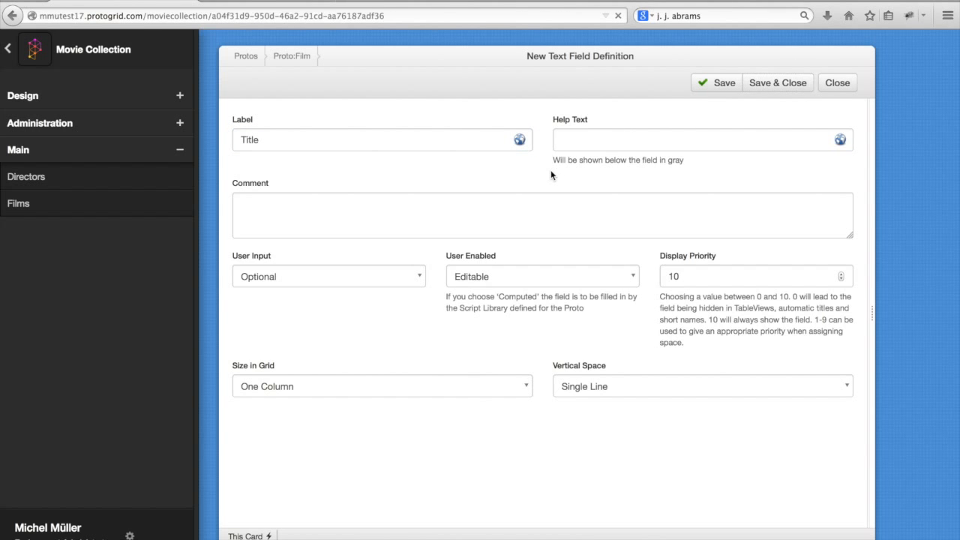
- Start a relation field definition for the Film Proto with the presentation Selection of existing or new Card (n:1)
{"action": "scroll", "coordinate": [558, 213], "scroll_direction": "down", "scroll_amount": 5}
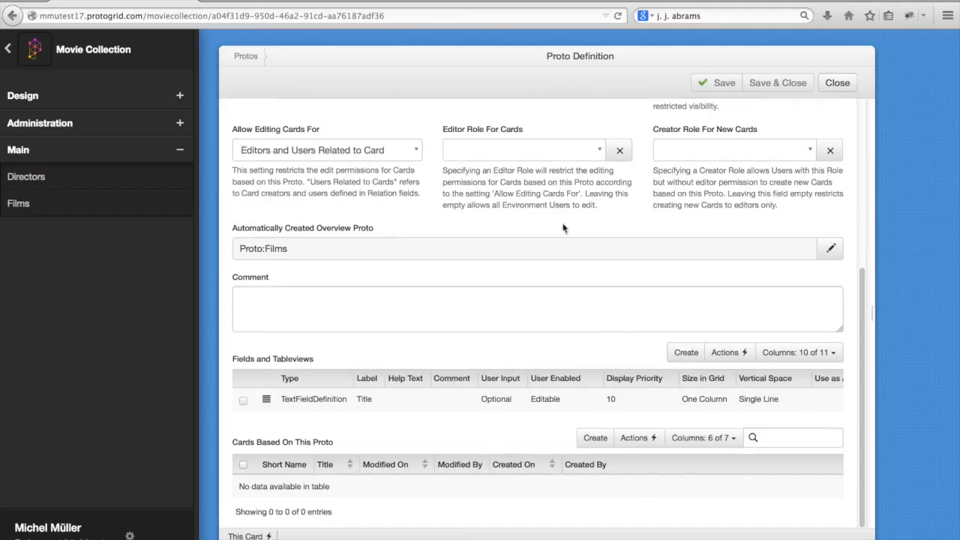
{"action": "left_click", "coordinate": [686, 351]}
{"action": "left_click", "coordinate": [390, 123]}
{"action": "left_click", "coordinate": [379, 215]}
{"action": "left_click", "coordinate": [353, 180]}
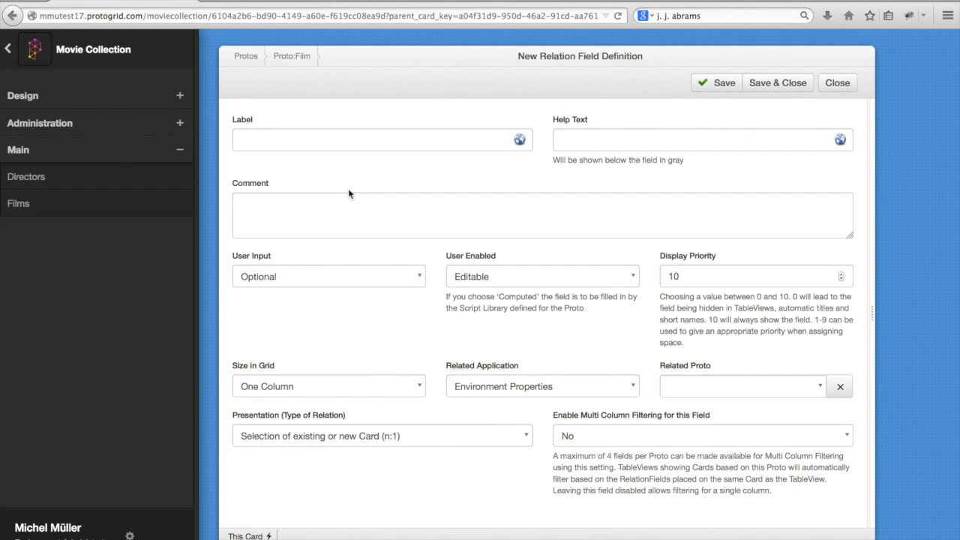
{"action": "left_click", "coordinate": [319, 140]}
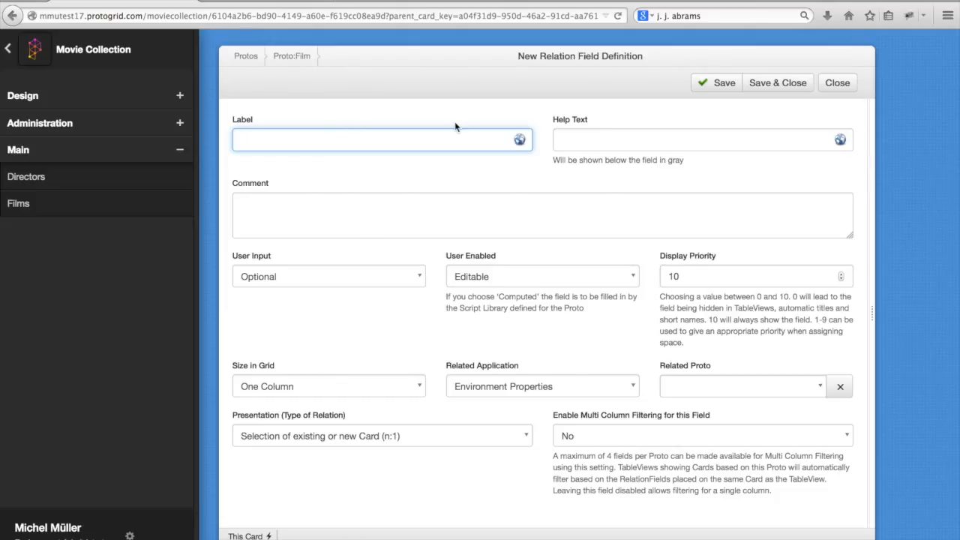
{"action": "left_click", "coordinate": [475, 442]}
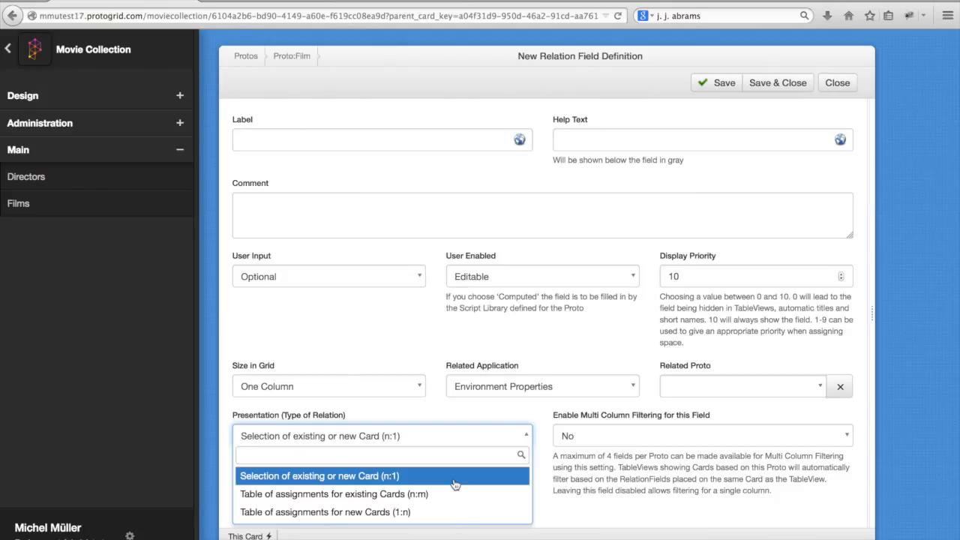
{"action": "left_click", "coordinate": [403, 477]}
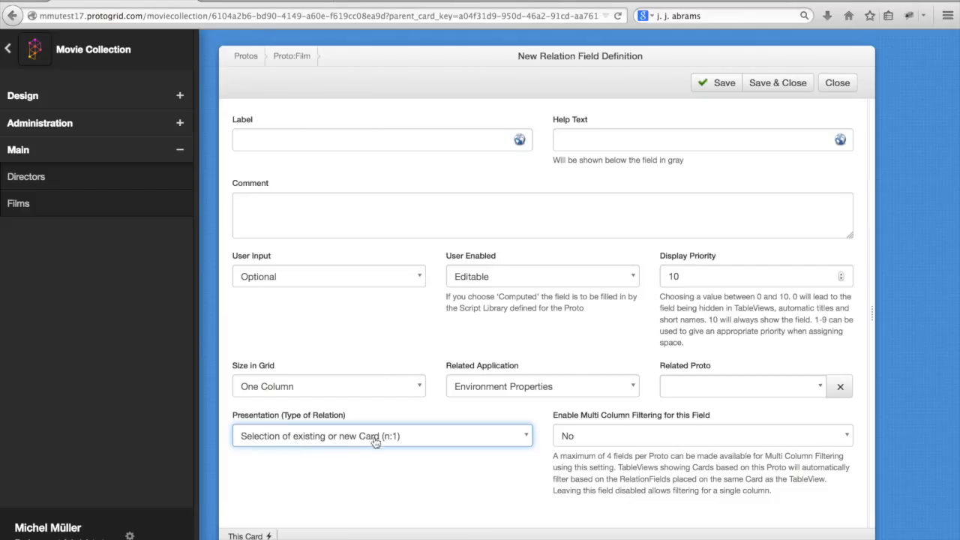
- Label the relation field Director, relate it to the Director Proto in the Movie Collection application, and save it
{"action": "left_click", "coordinate": [369, 132]}
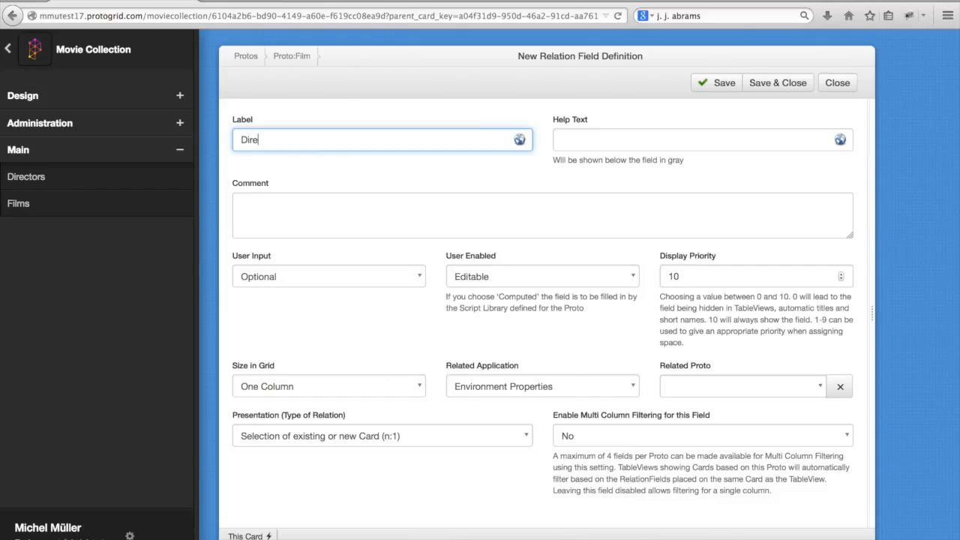
{"action": "key", "text": "Tab"}
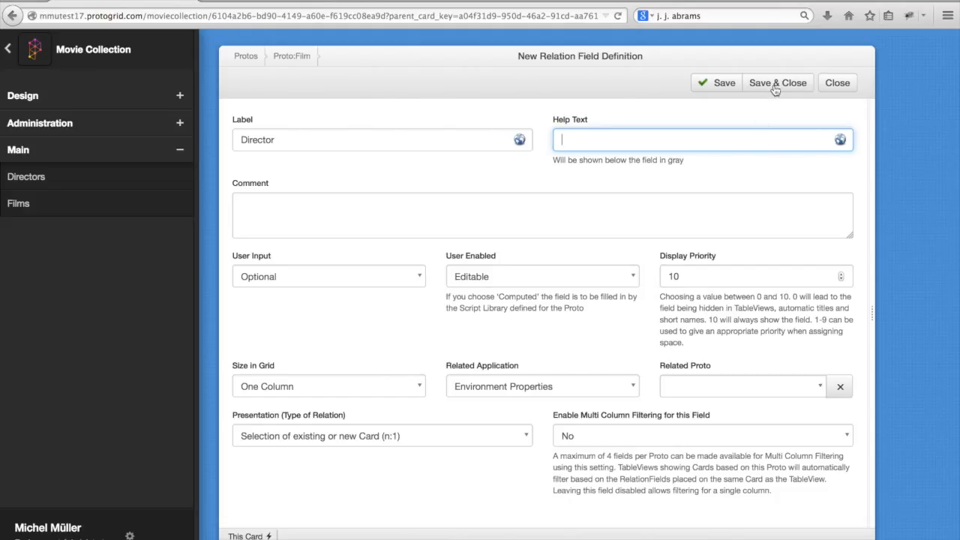
{"action": "left_click", "coordinate": [553, 392]}
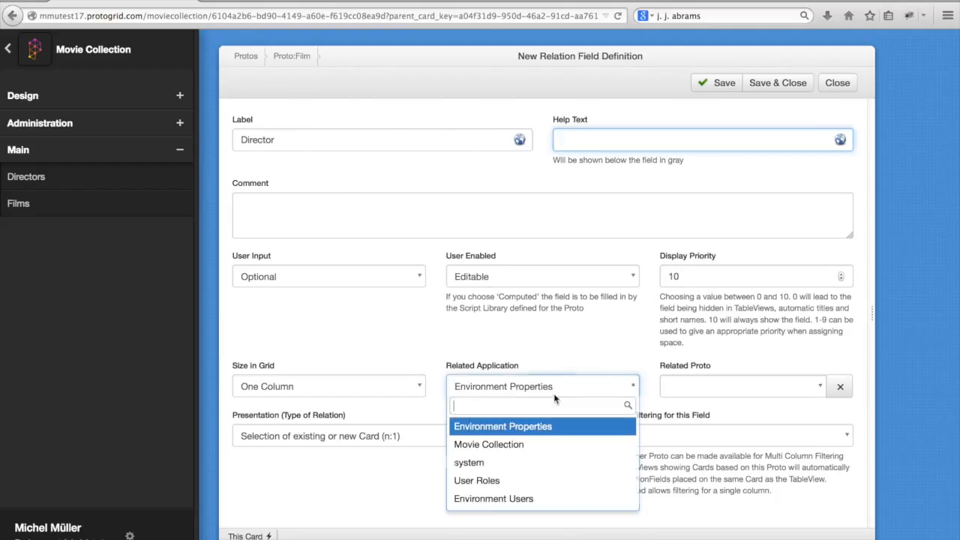
{"action": "left_click", "coordinate": [552, 444]}
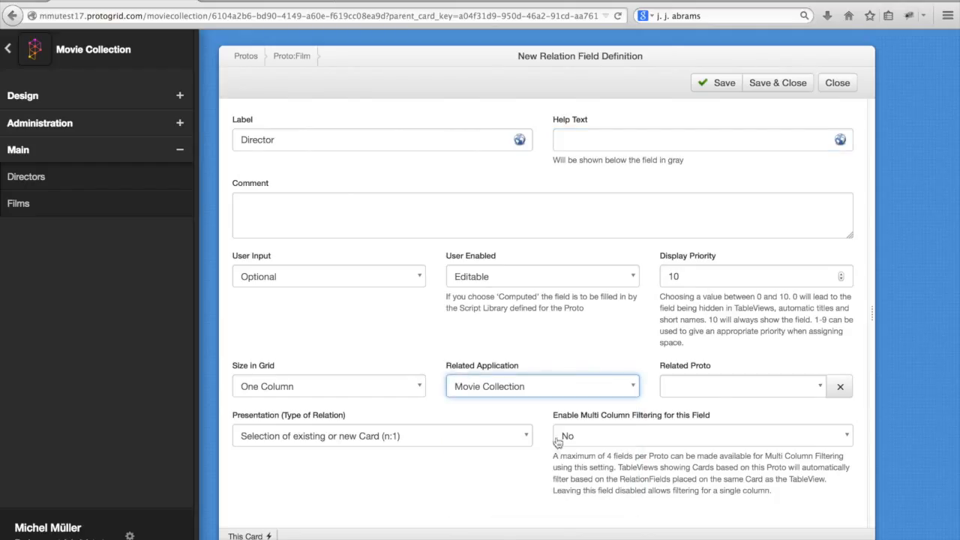
{"action": "left_click", "coordinate": [696, 382]}
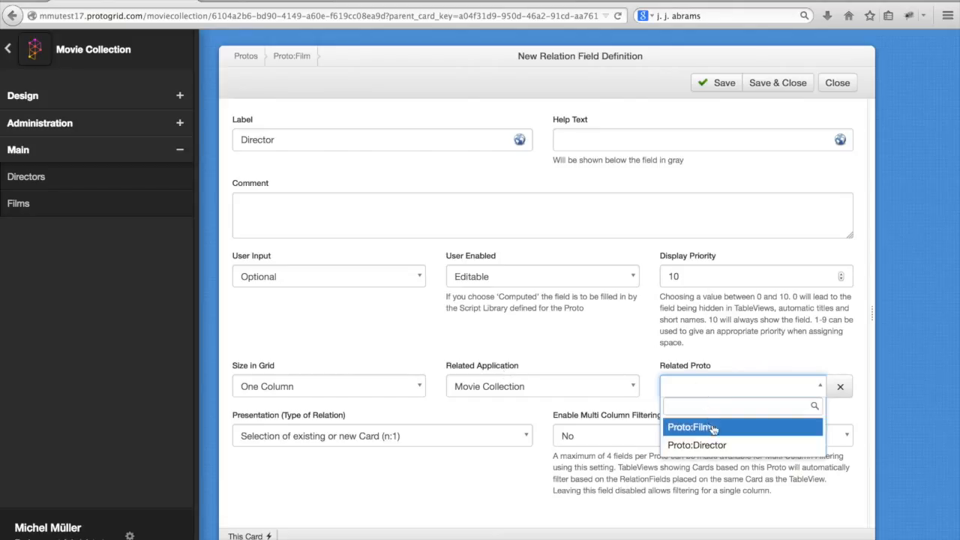
{"action": "left_click", "coordinate": [716, 446]}
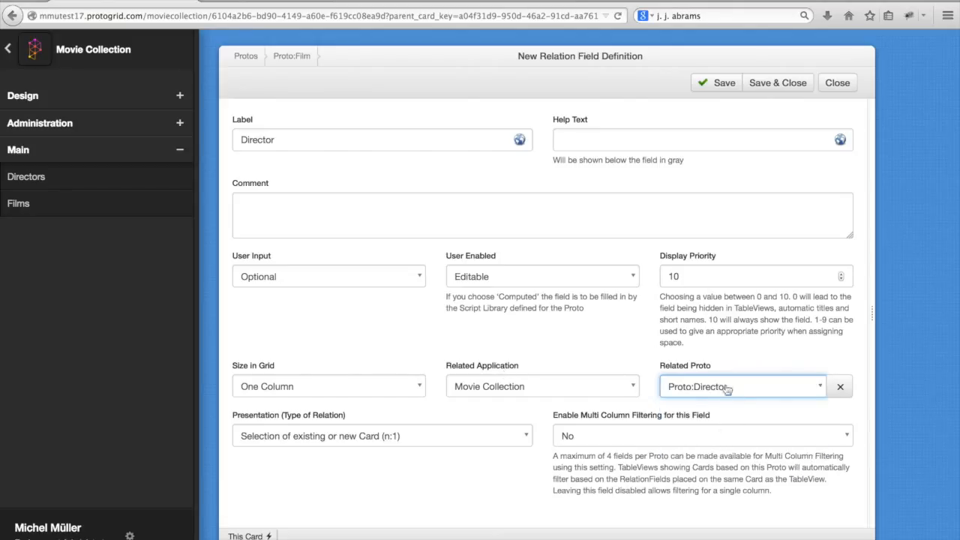
{"action": "left_click", "coordinate": [763, 90]}
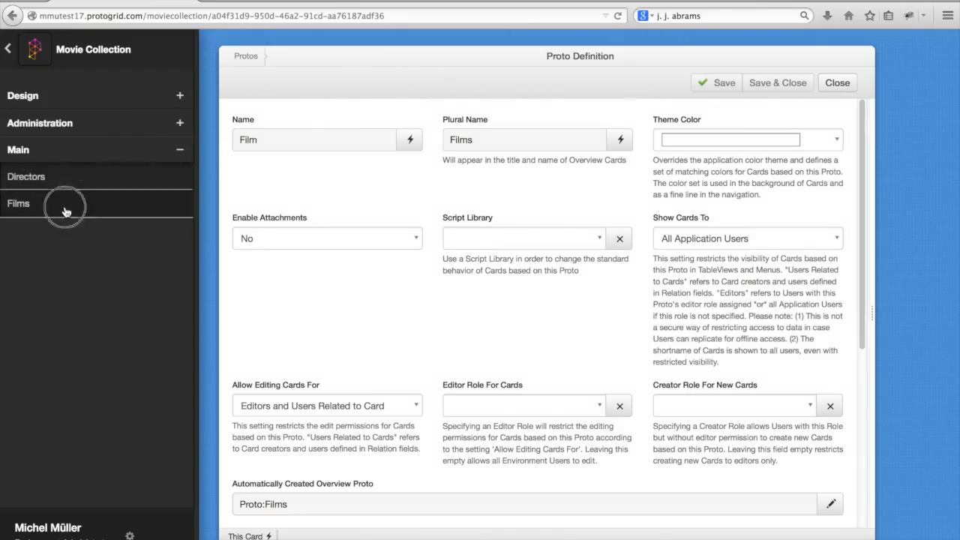
- Create a film card titled Jurassic Park in the Films overview, assign Steven Spielberg as its director and save it
{"action": "left_click", "coordinate": [70, 206]}
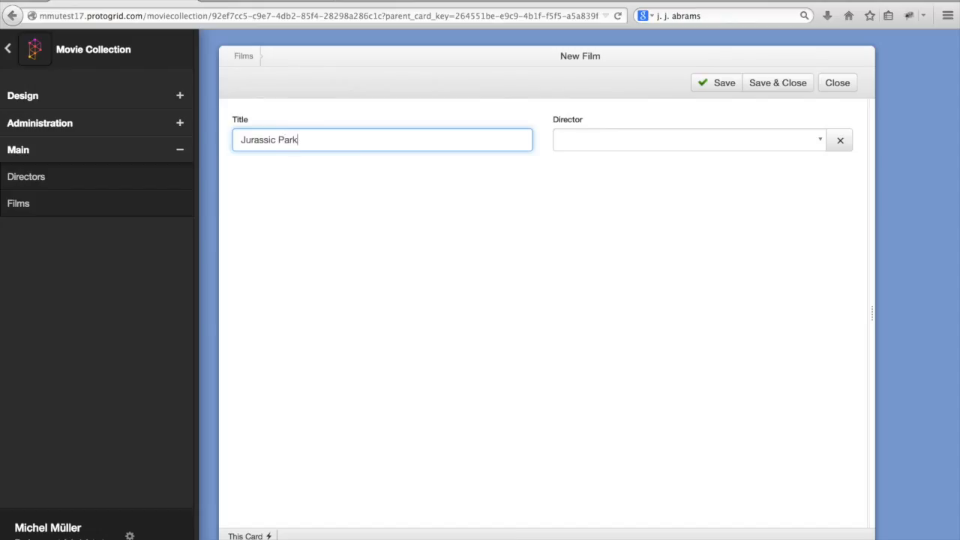
{"action": "left_click", "coordinate": [607, 143]}
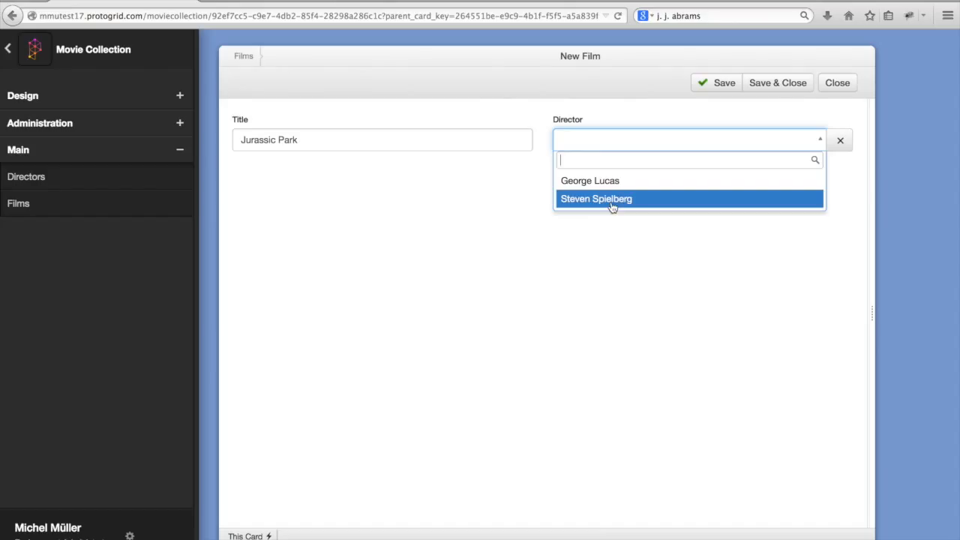
{"action": "left_click", "coordinate": [614, 199]}
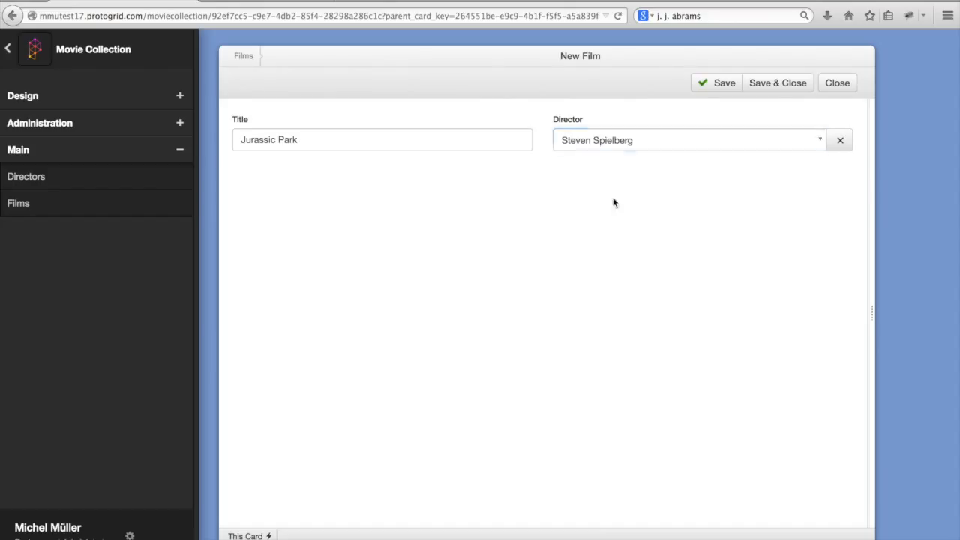
{"action": "left_click", "coordinate": [775, 81]}
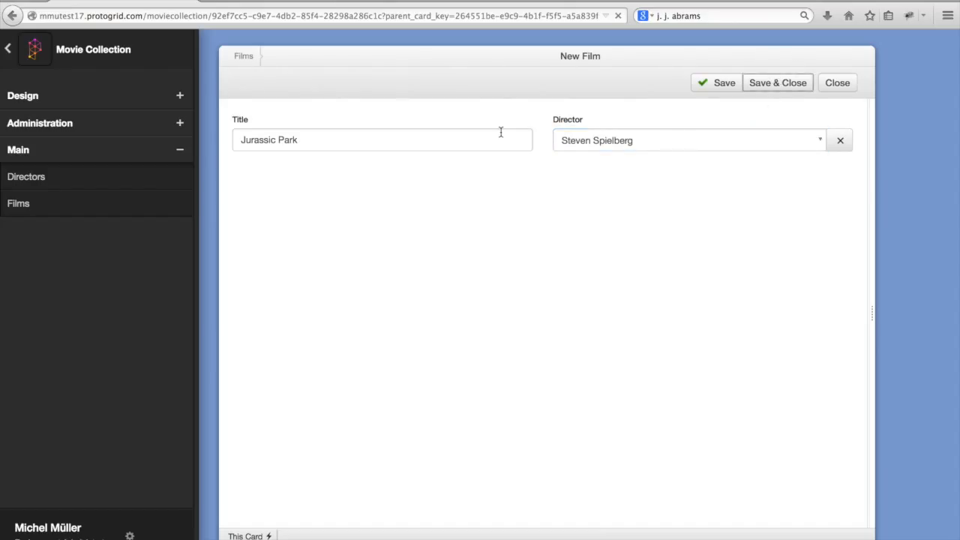